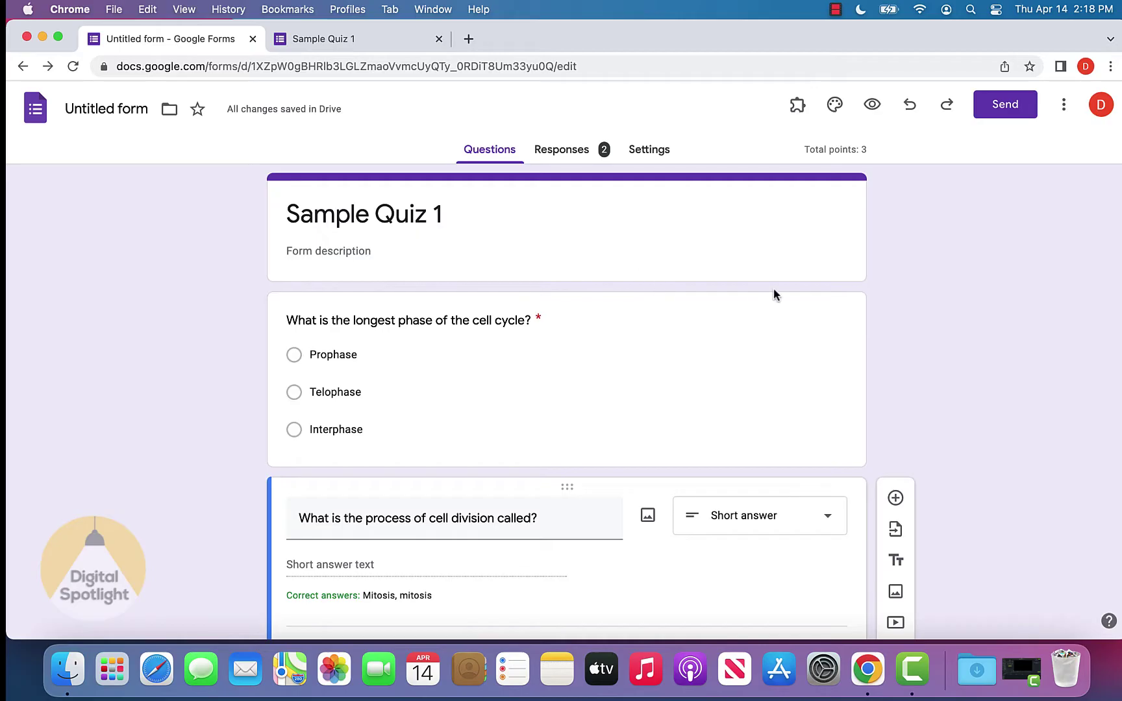
Search the Workspace Marketplace from Add-ons for 'timer for google forms'
left_click(1064, 104)
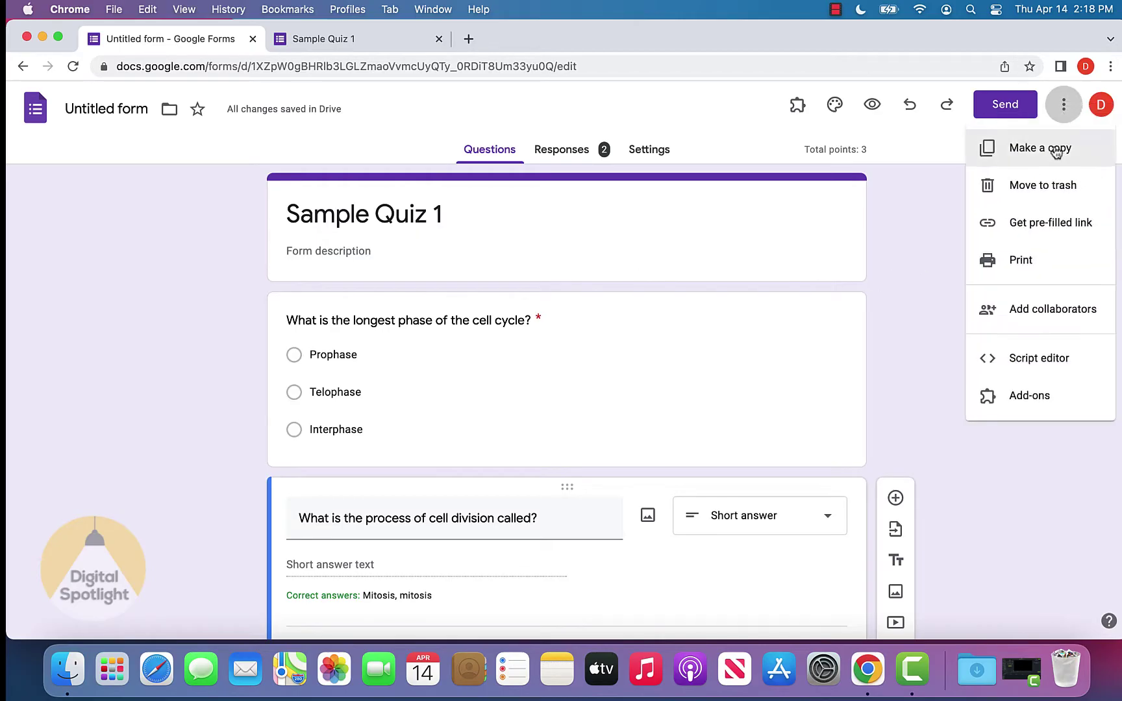
left_click(1035, 400)
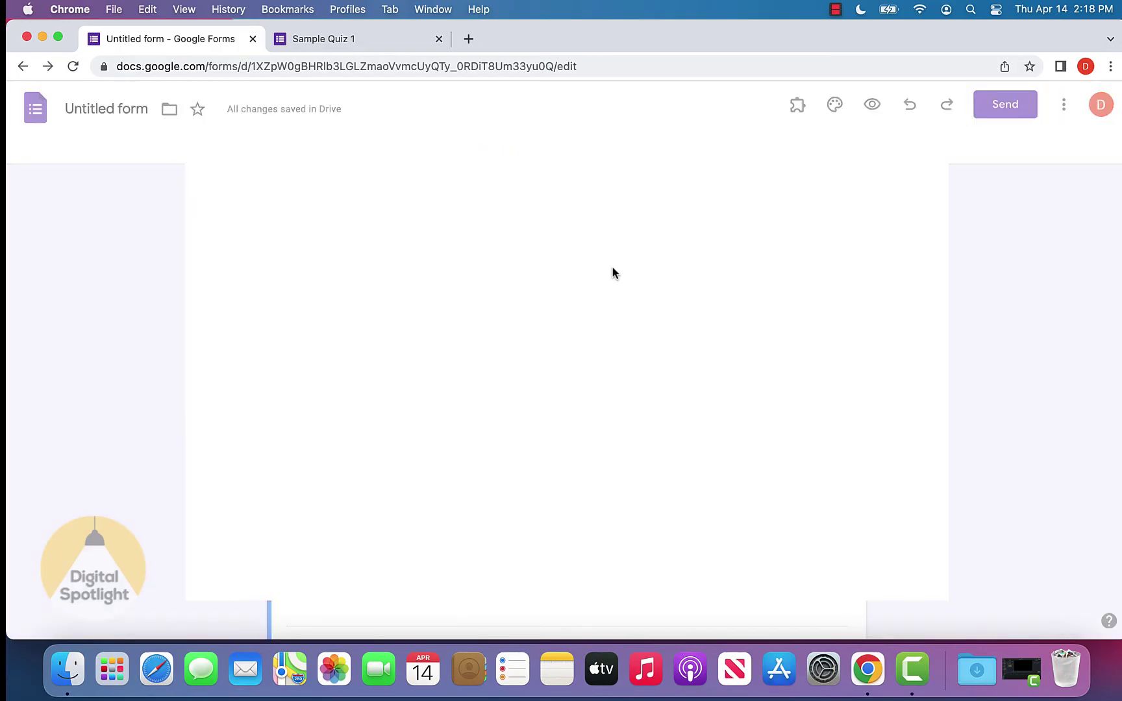
left_click(602, 144)
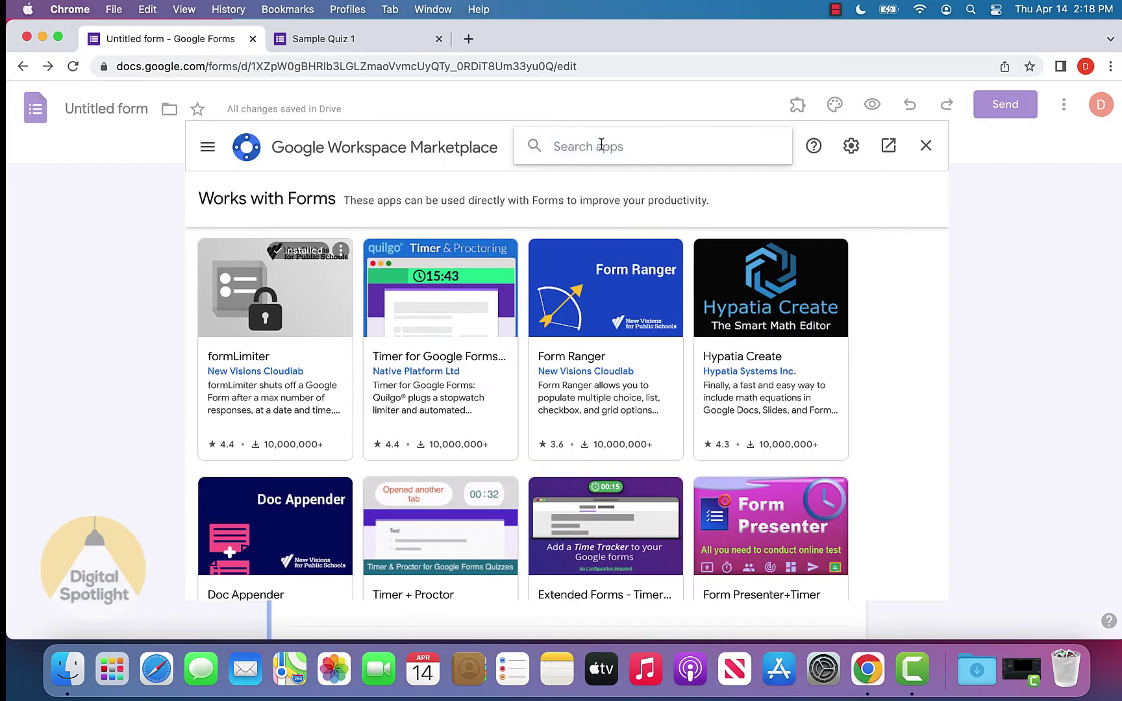
type("timer ")
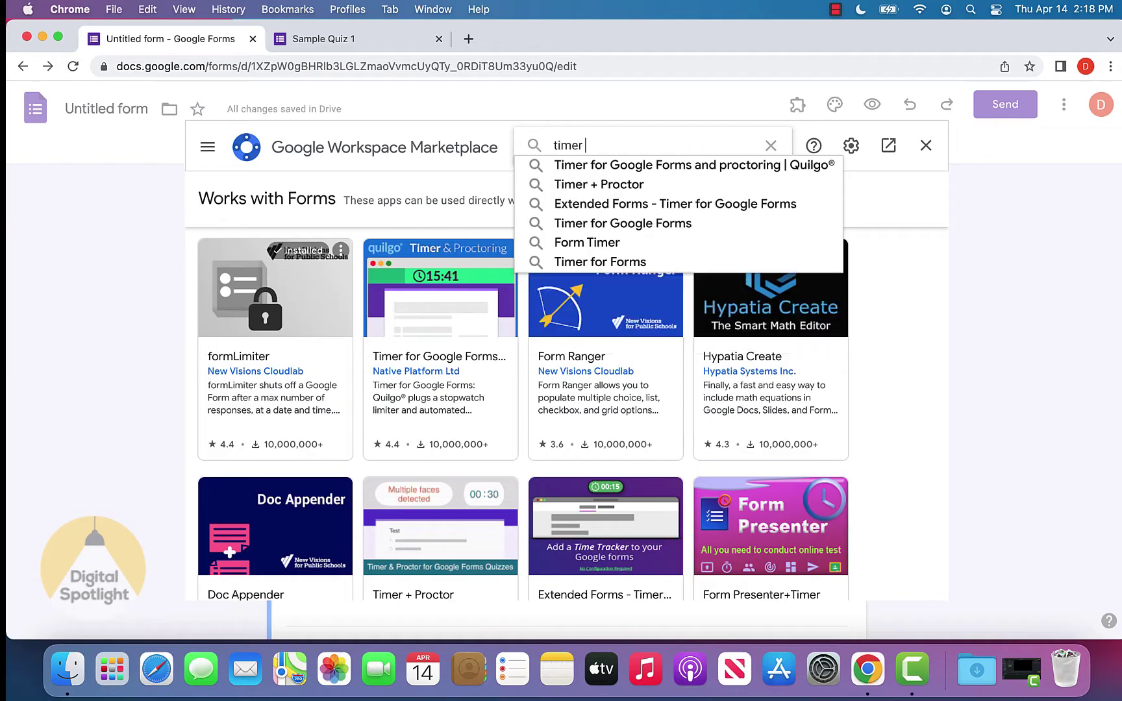
type("for google forms")
key("Return")
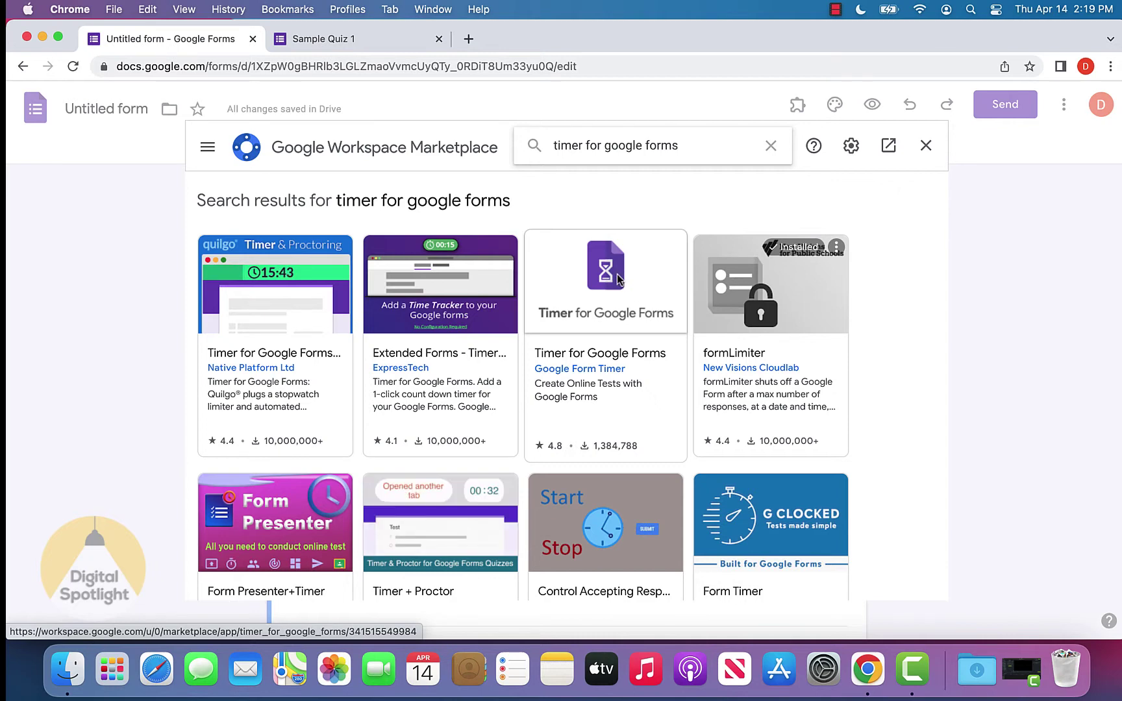
Install the Timer for Google Forms add-on and close the Marketplace
left_click(617, 281)
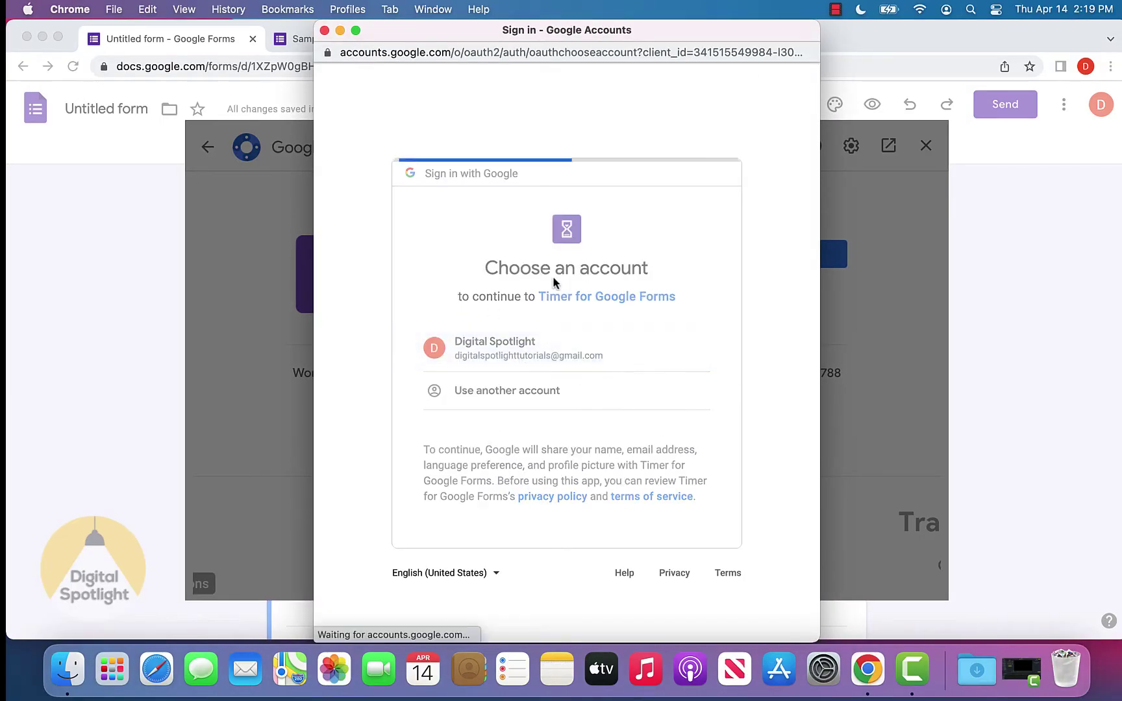
scroll(581, 367, "down", 5)
scroll(604, 487, "up", 2)
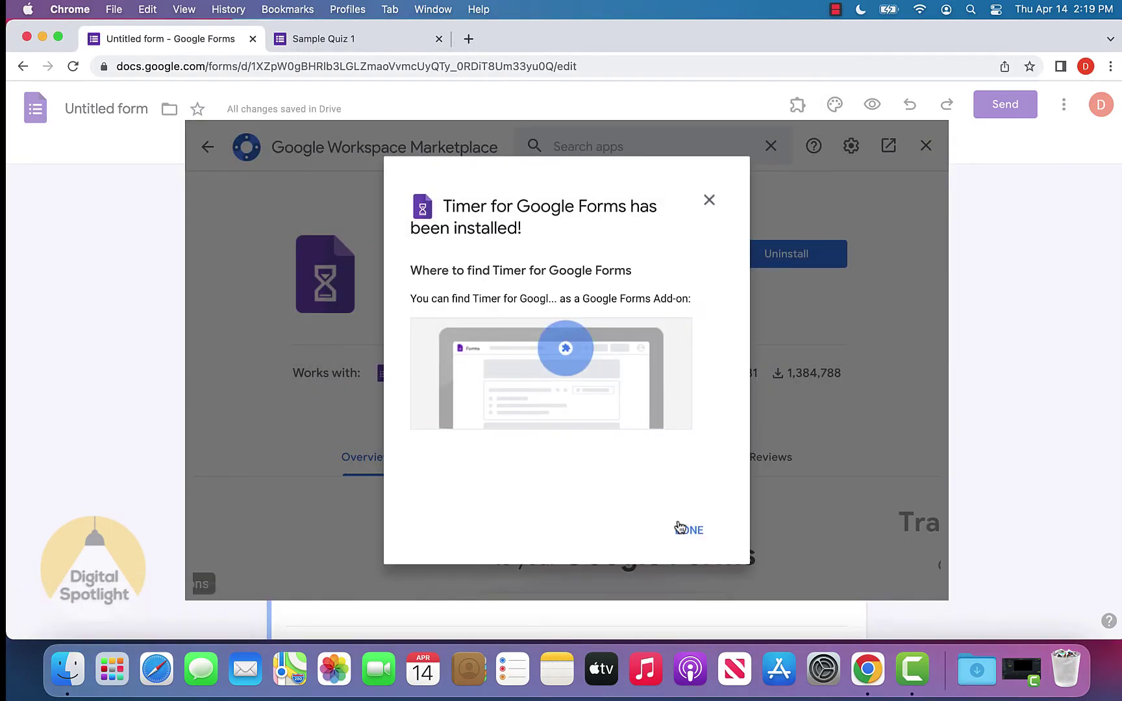
left_click(687, 531)
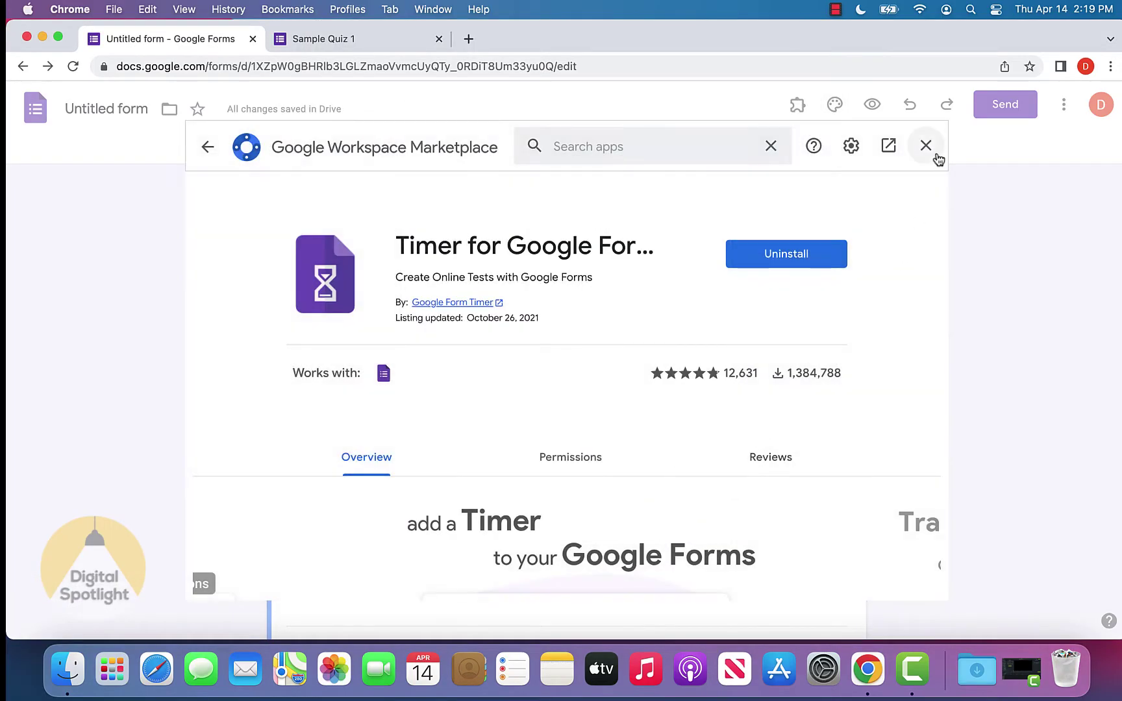
left_click(927, 145)
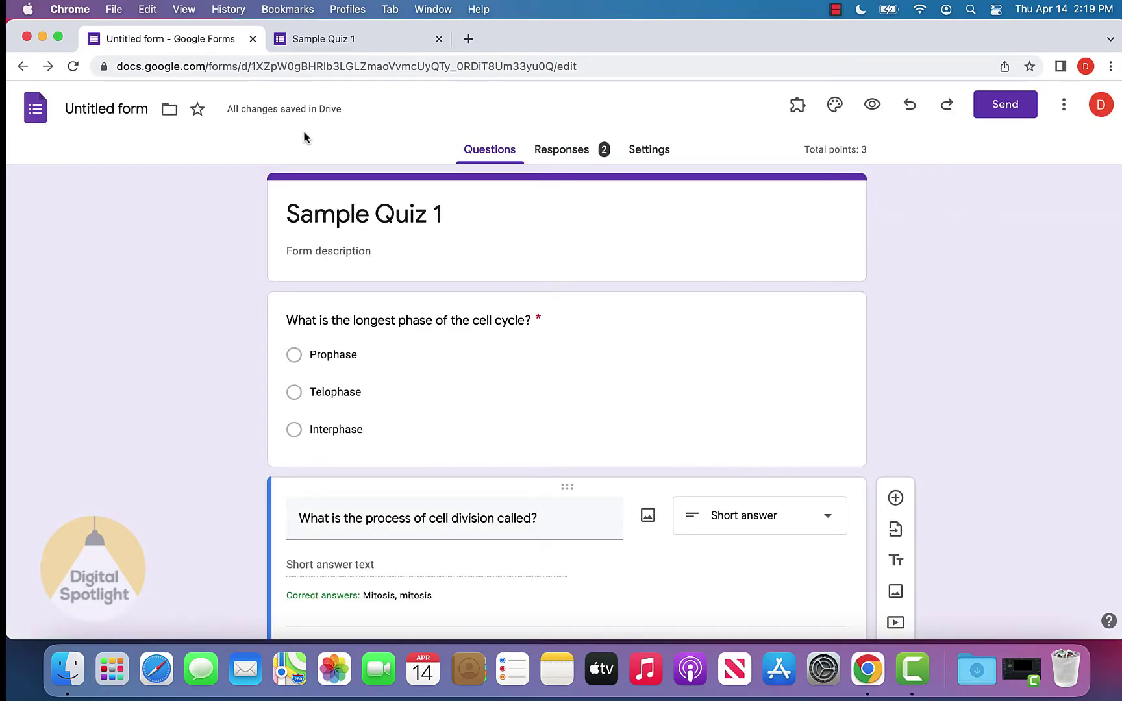
Reload the quiz and pick Timer for Google Forms from the installed add-ons
left_click(74, 65)
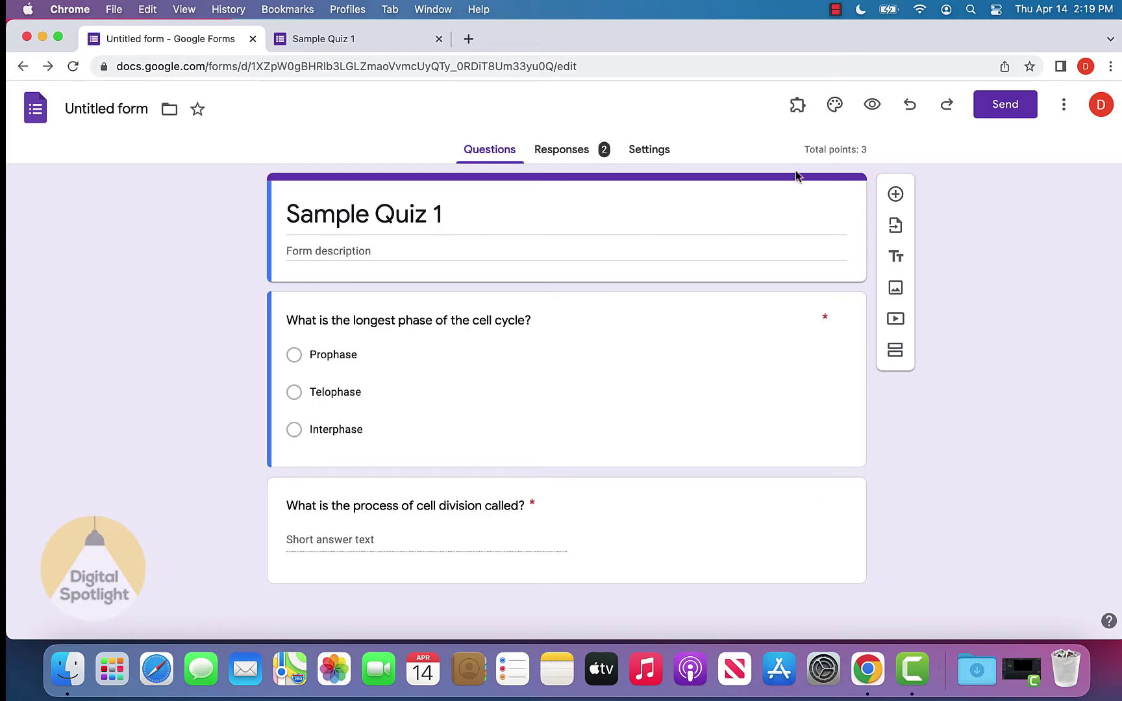
left_click(798, 107)
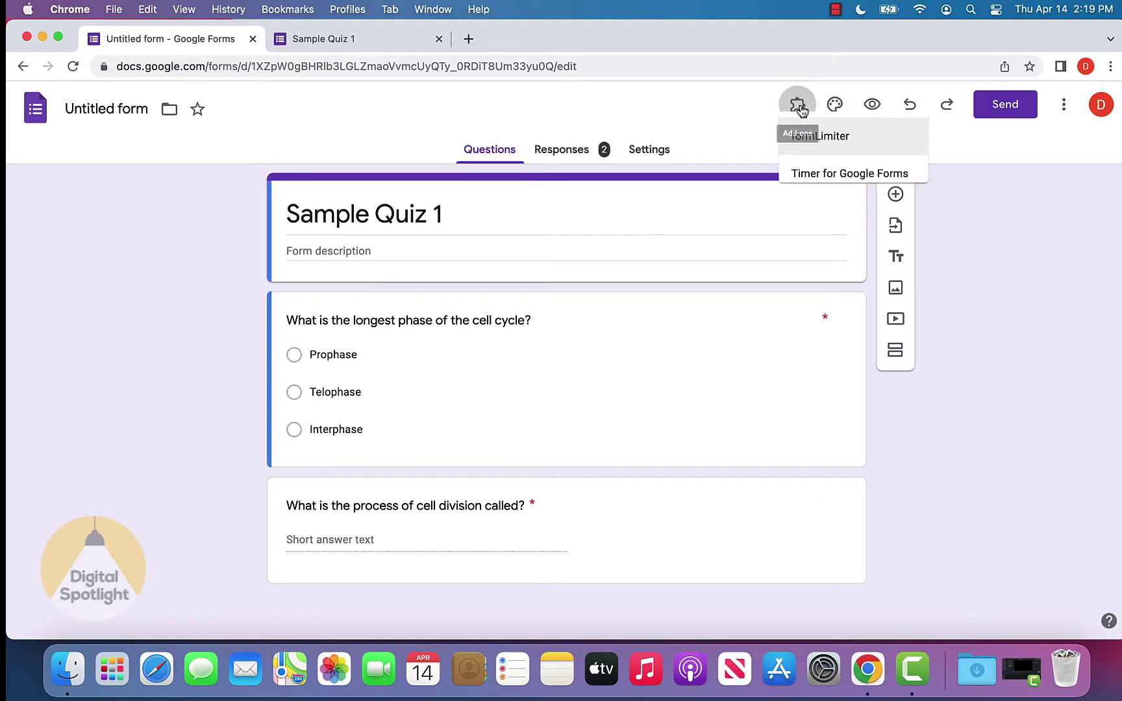
left_click(830, 187)
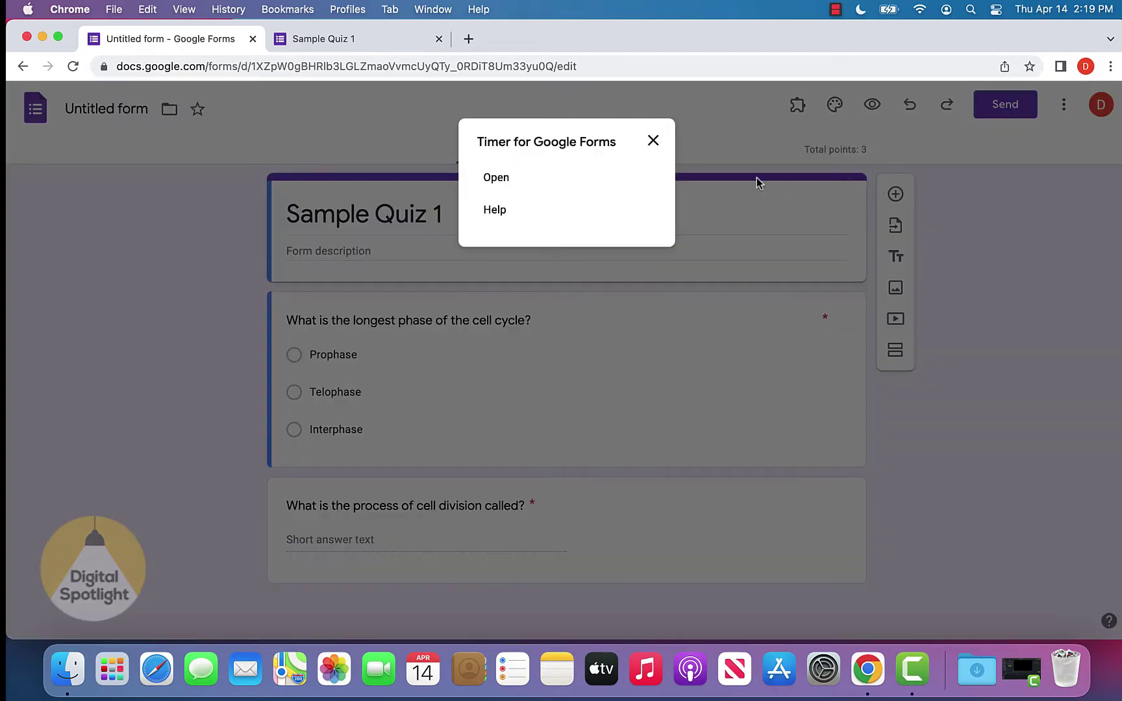
Open the Form Timer panel and change the allowed time from 30 to 5 minutes
left_click(488, 181)
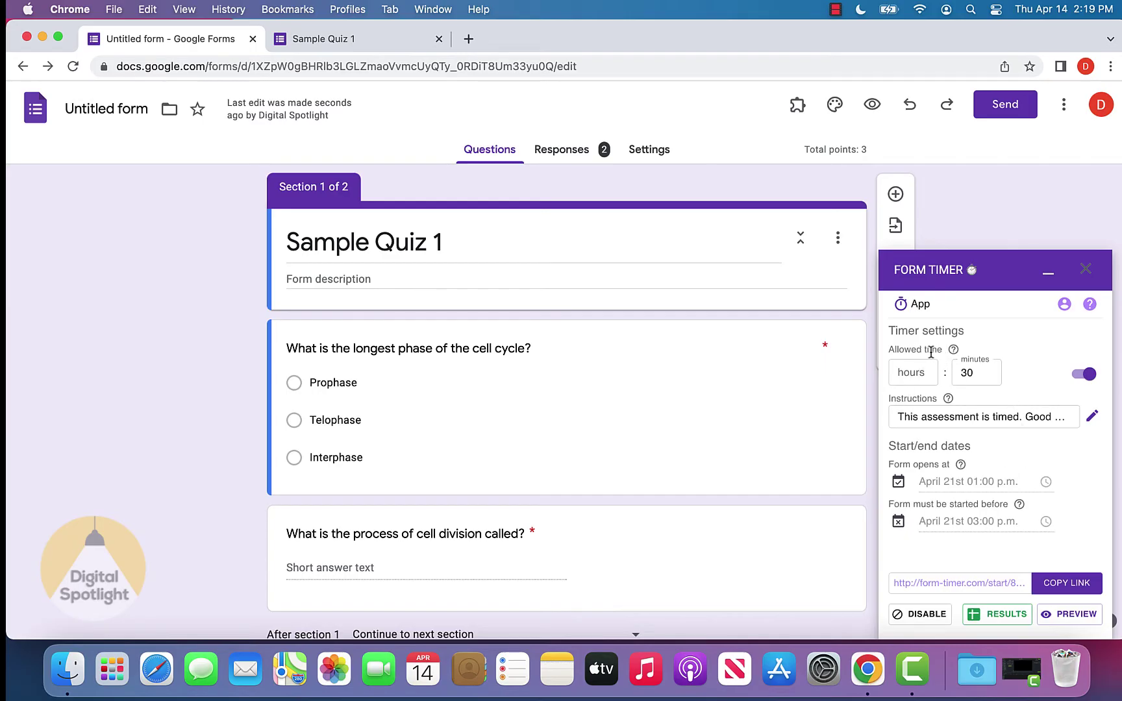
left_click(977, 378)
double_click(977, 378)
type("5")
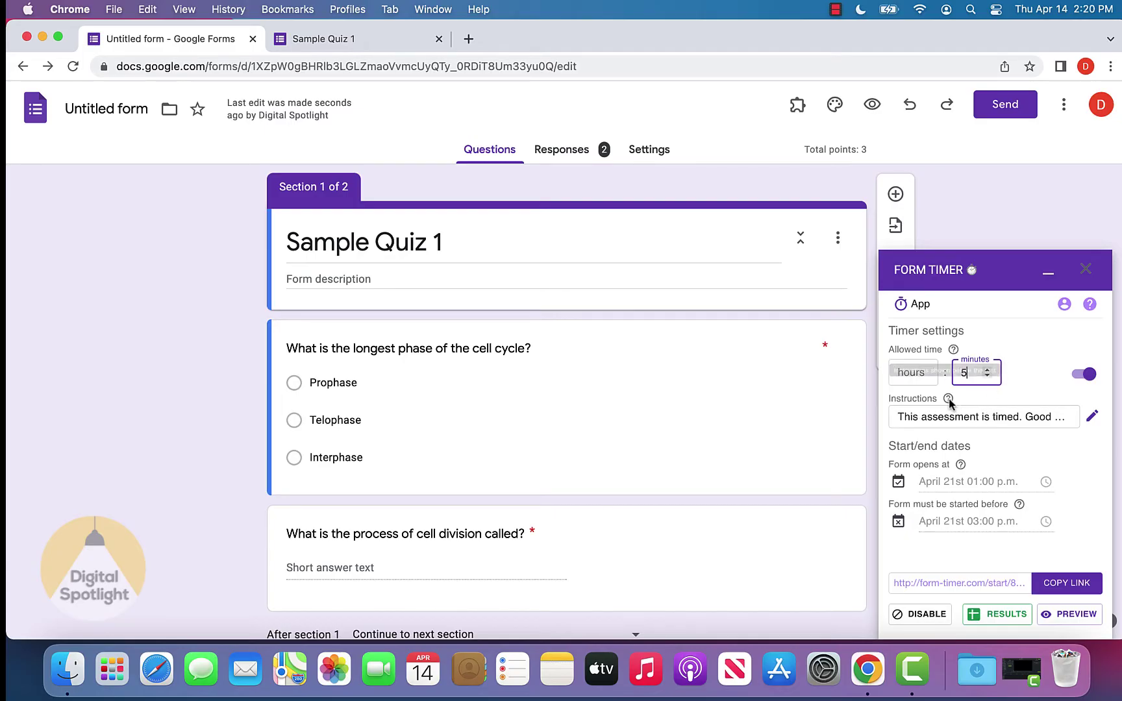
Review the timer instructions text and copy the timed form's start link
left_click(987, 409)
left_click_drag(903, 416, 1050, 416)
left_click(1051, 416)
left_click(976, 417)
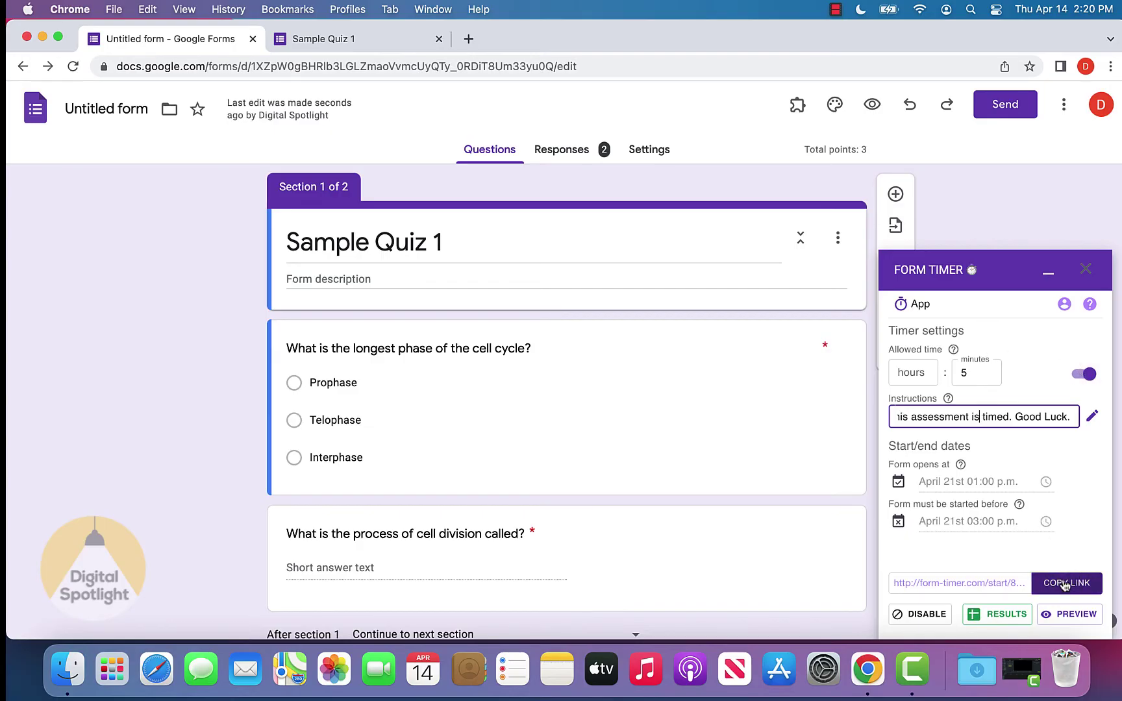
left_click(1065, 583)
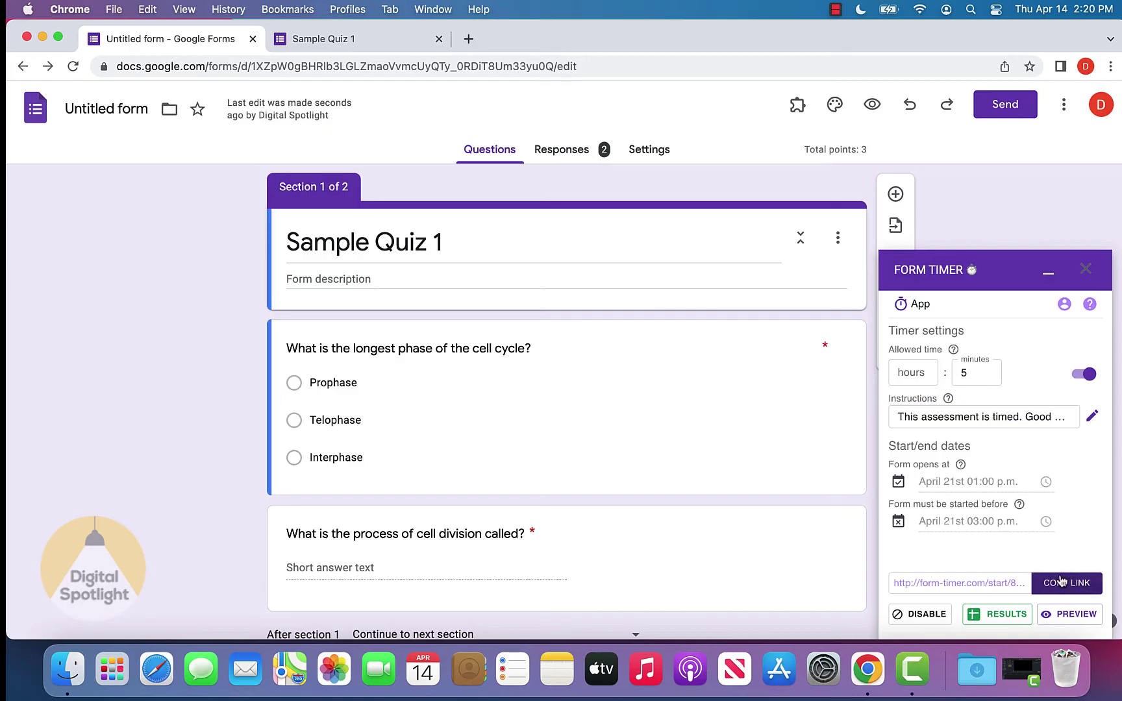
Load the copied timer link in a new tab, enter the test taker's full name, and start
left_click(467, 38)
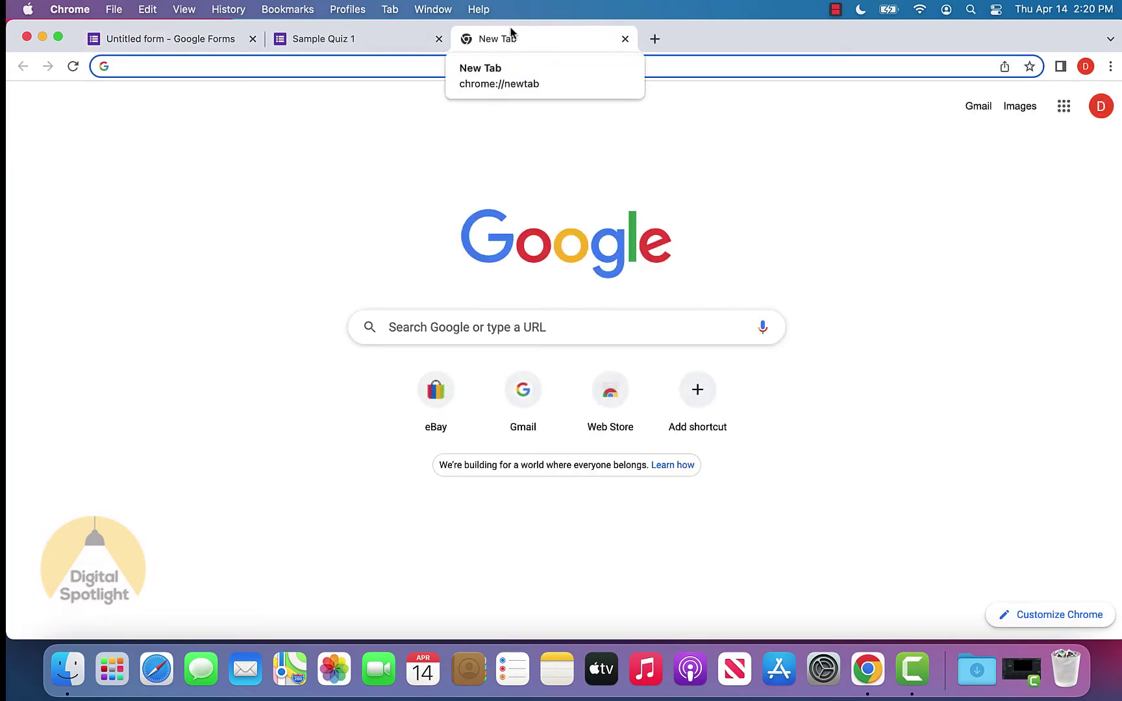
type("http://form-timer.com/start/8e11abd9")
key("Return")
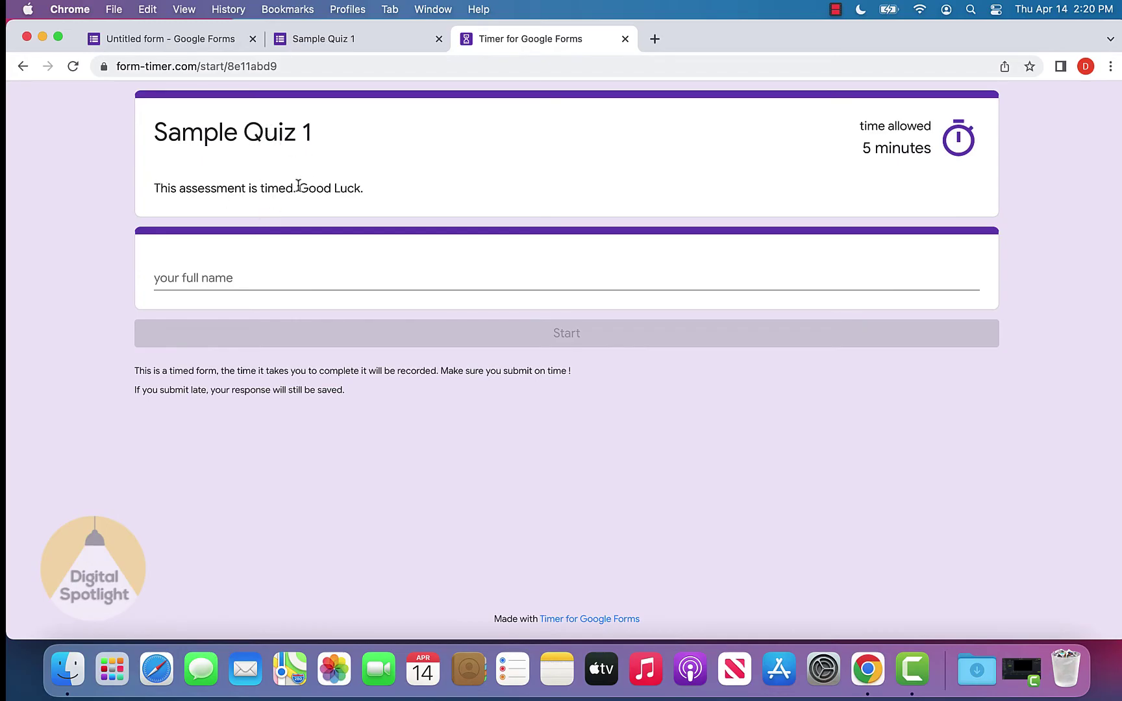
left_click(383, 289)
type("Joe Smith")
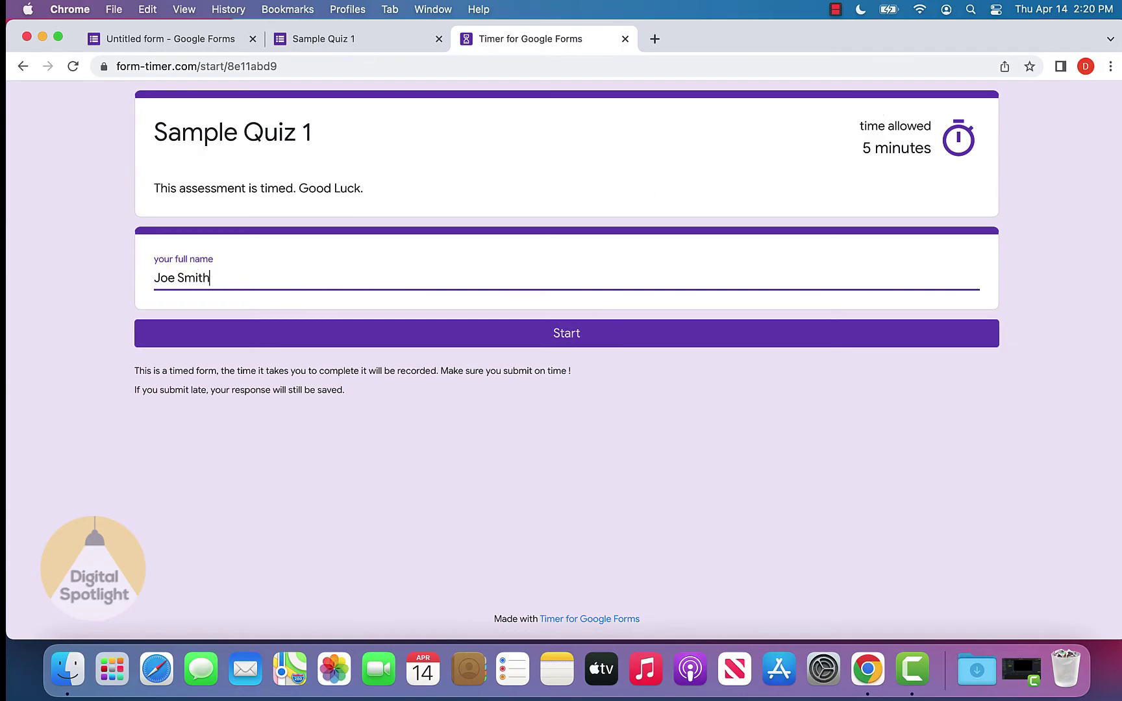
left_click(273, 329)
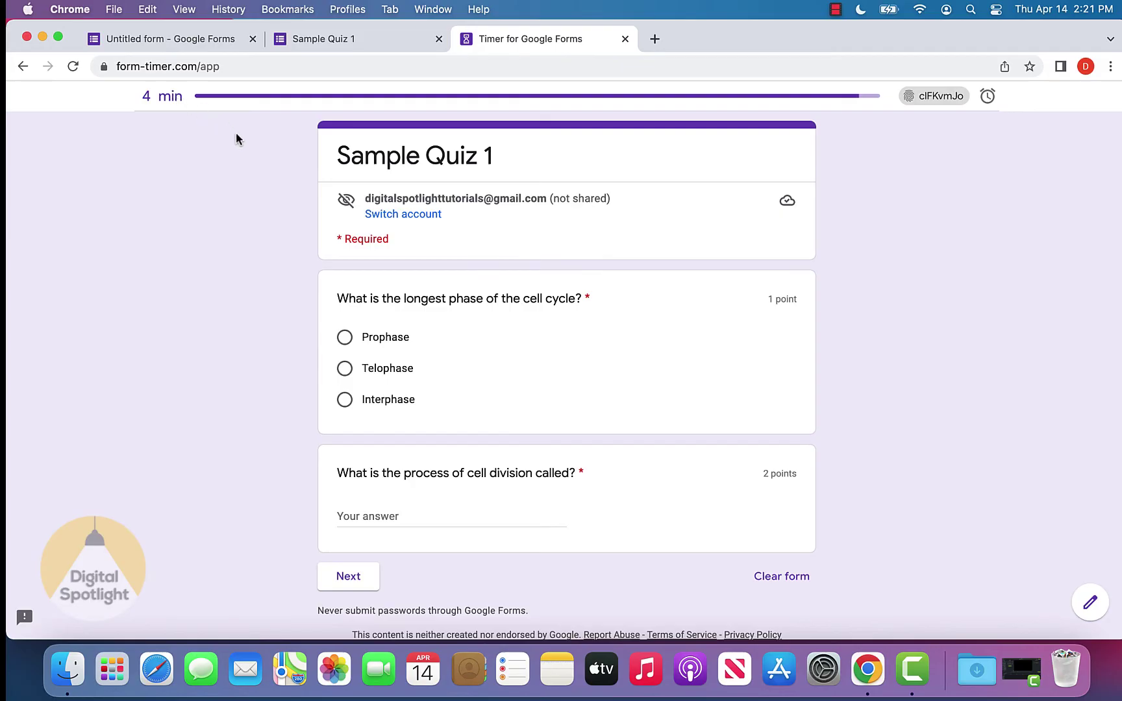
Answer Interphase and 'mitosis', go to the next section, and submit the timed response
left_click(371, 407)
left_click(410, 513)
type("mitosis")
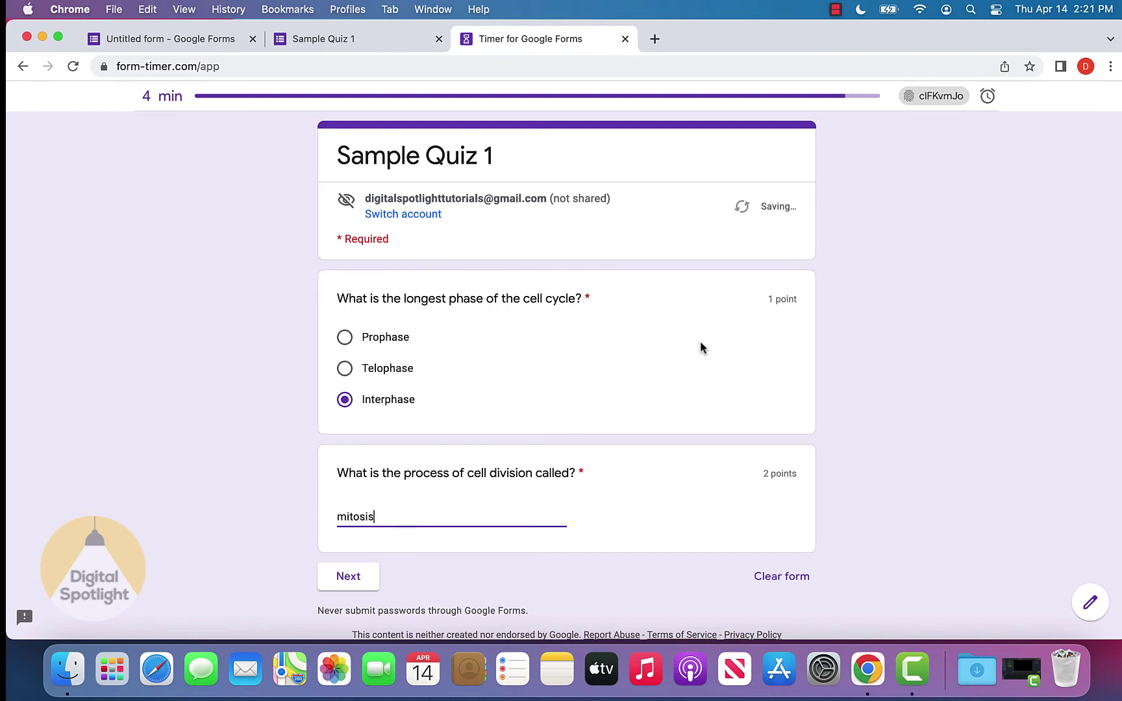
left_click(350, 578)
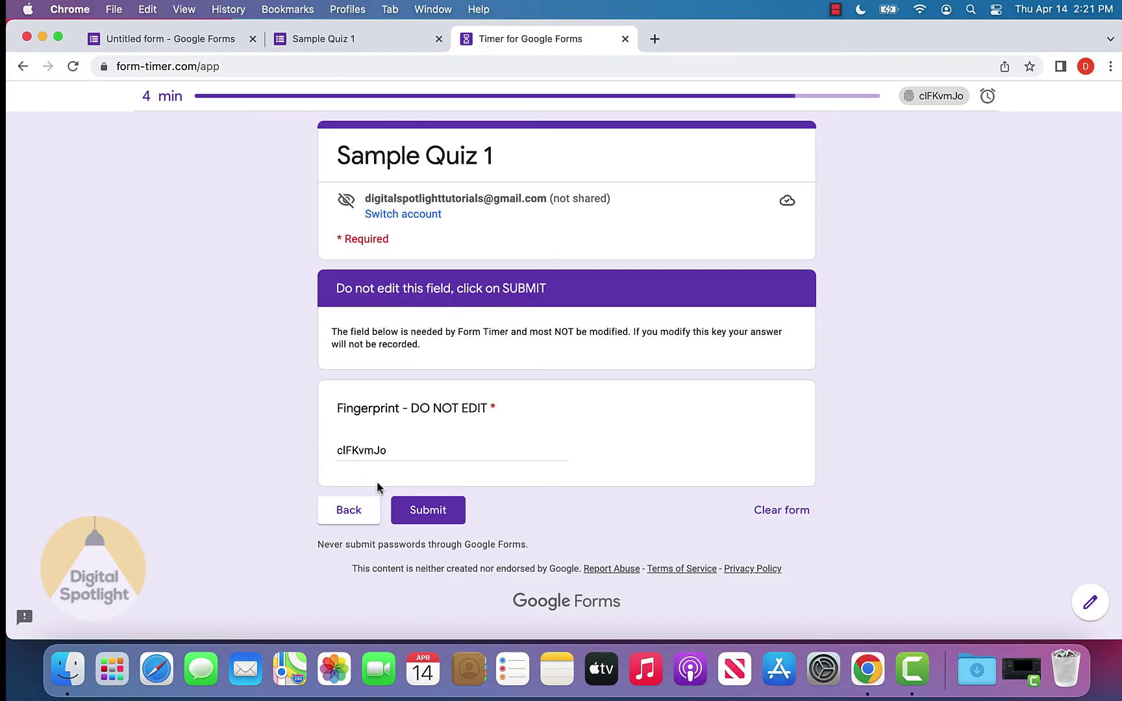
left_click(424, 510)
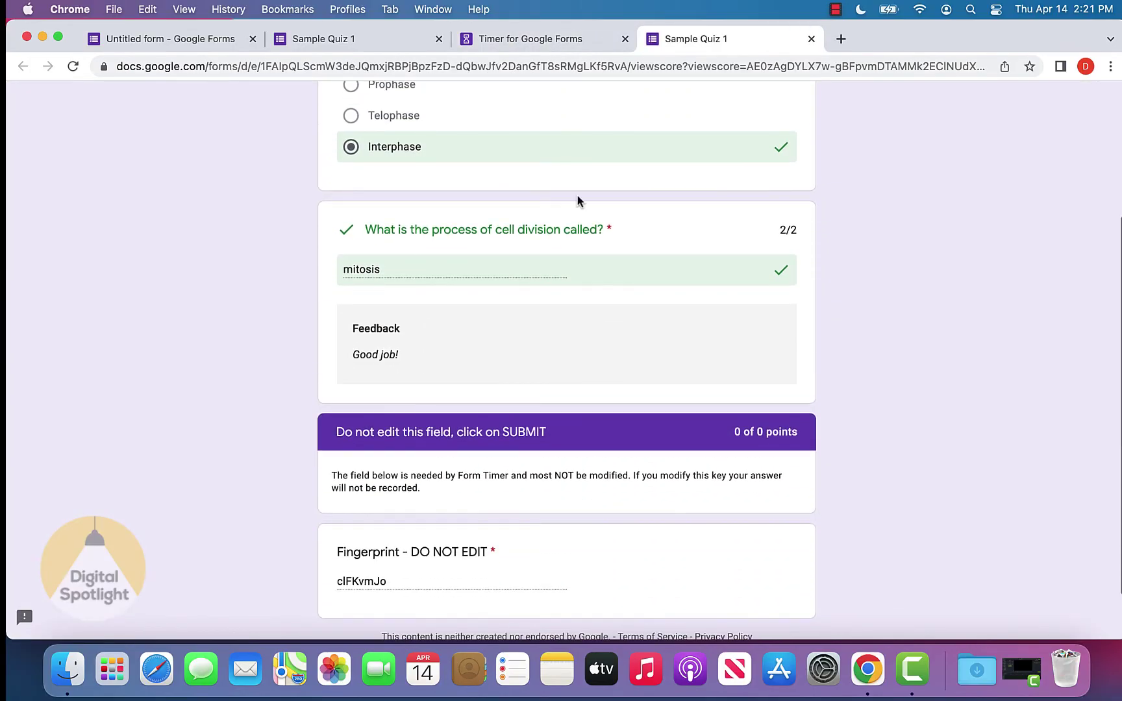
Scroll the score view showing Interphase and mitosis marked correct, 2/2
scroll(542, 117, "up", 1)
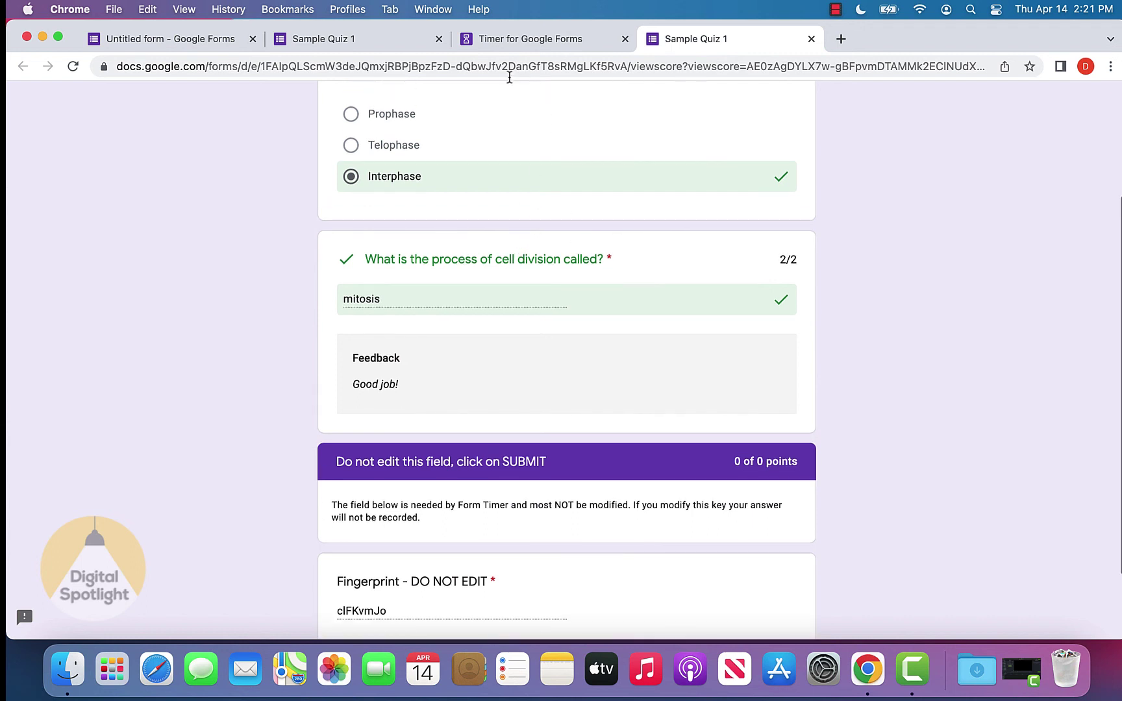
In the quiz editor, scroll the summary charts of the 3 responses, then return to Questions
left_click(153, 40)
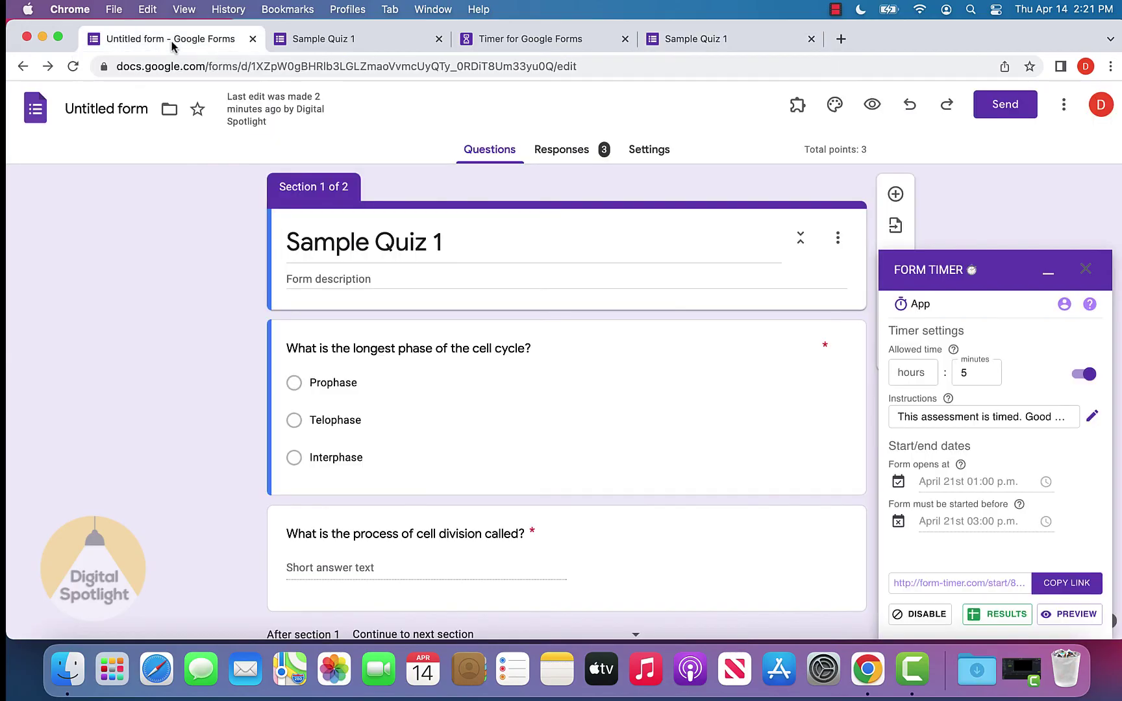
left_click(563, 150)
scroll(531, 283, "down", 8)
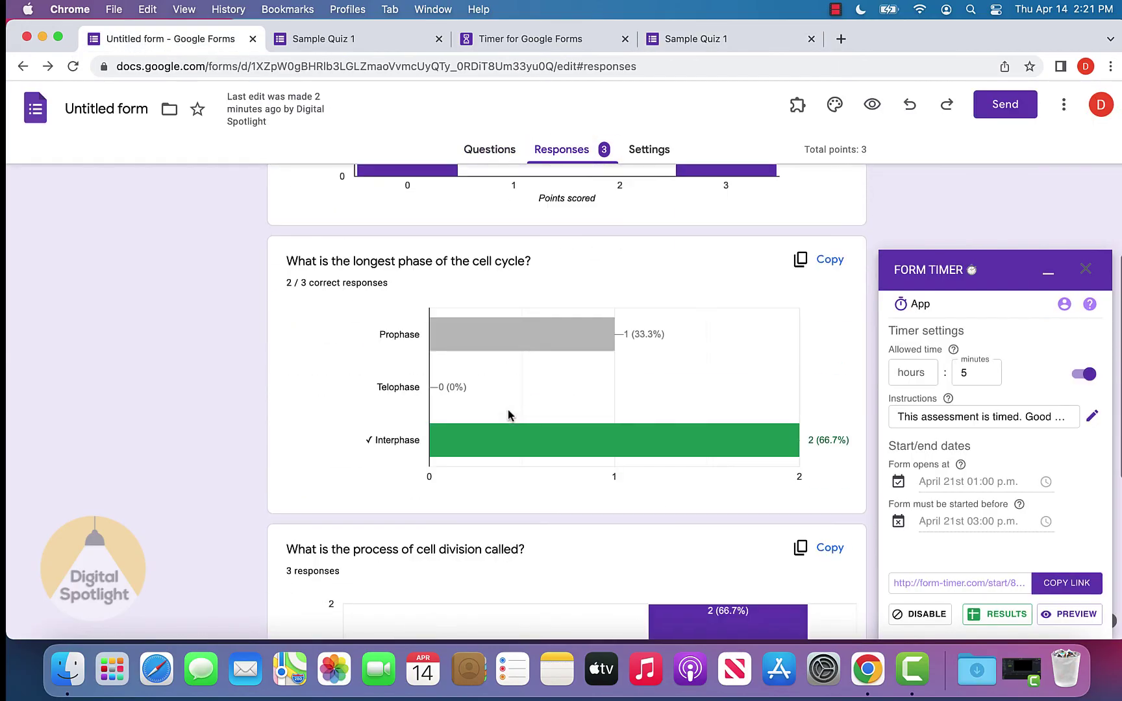
scroll(507, 410, "down", 5)
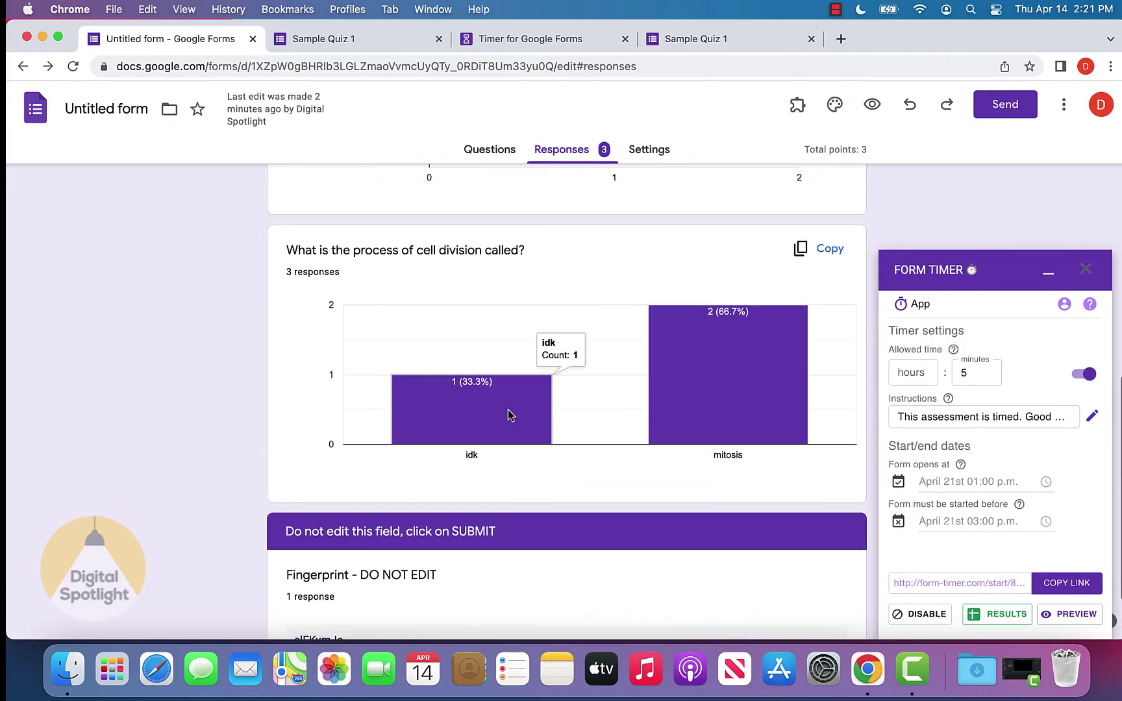
scroll(507, 409, "up", 12)
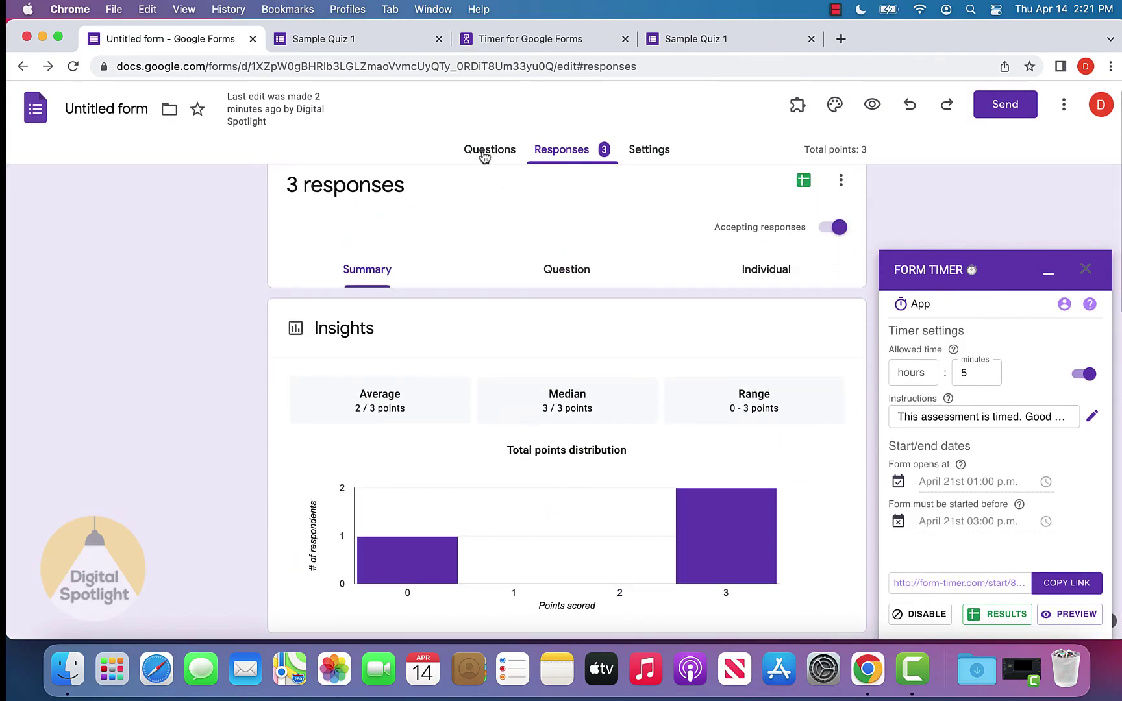
left_click(484, 155)
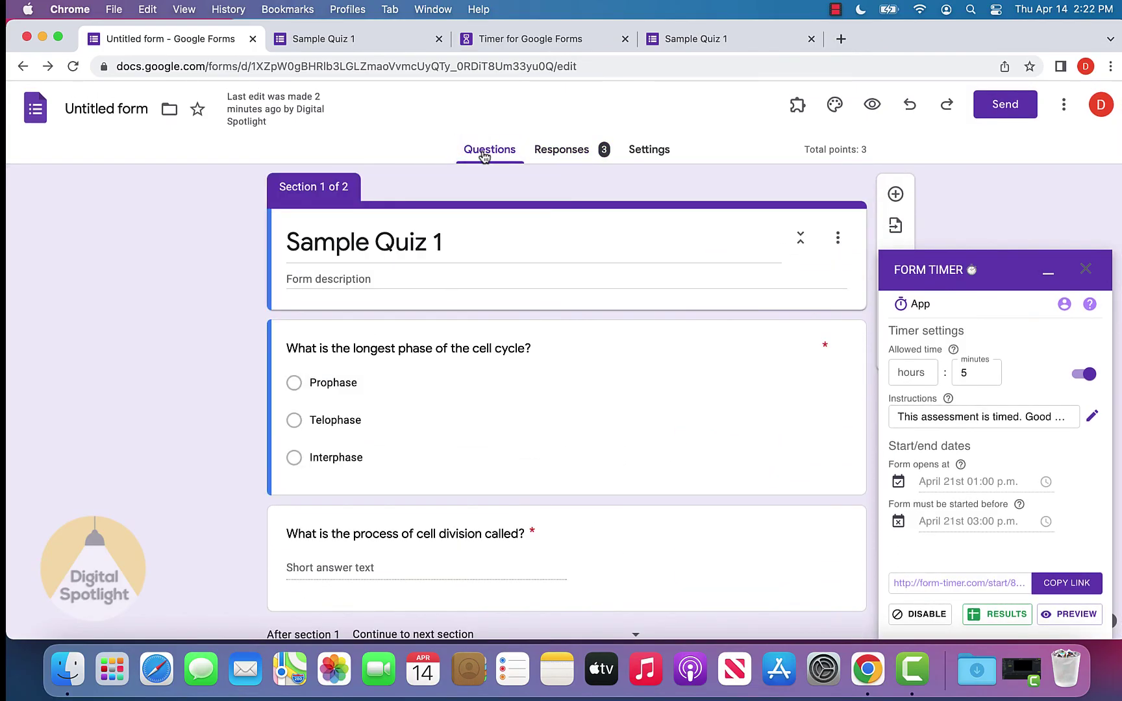